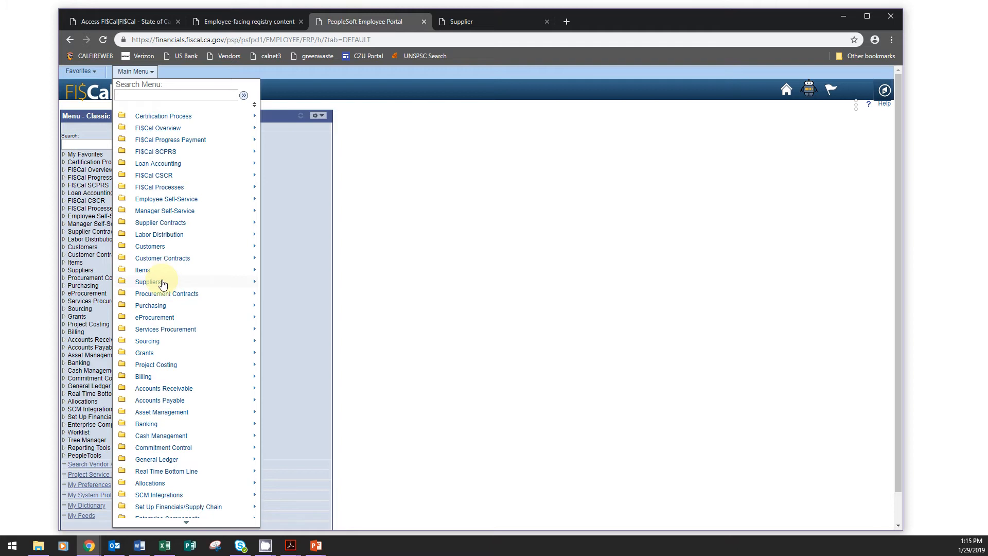
Open the Supplier Update Request Form for suppliers and start a new, blank request.
{"action": "mouse_move", "coordinate": [163, 283]}
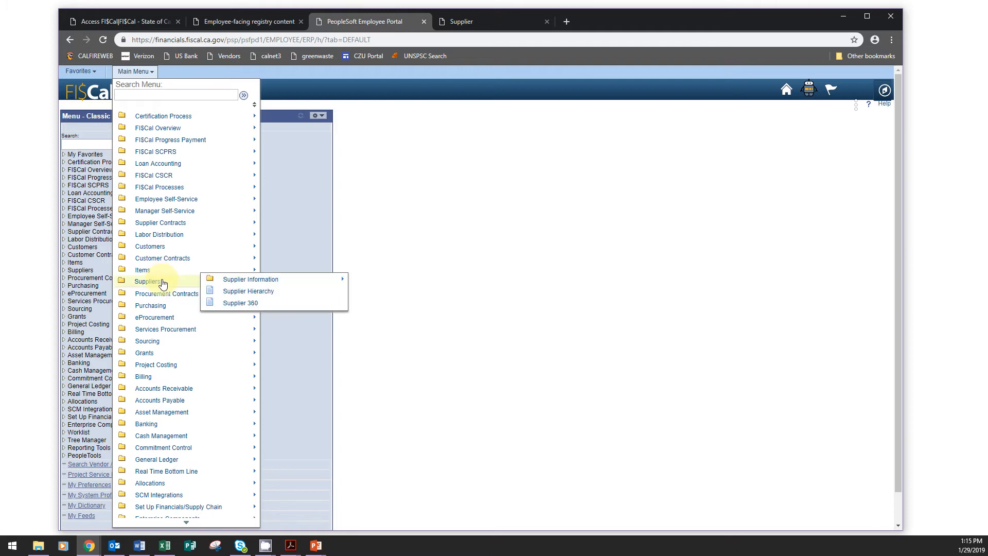
{"action": "left_click", "coordinate": [251, 284]}
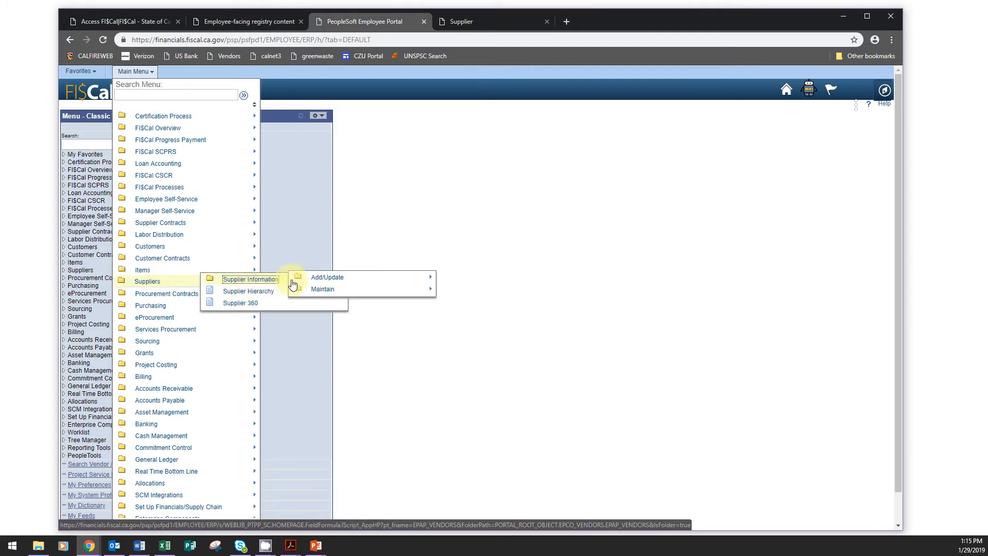
{"action": "left_click", "coordinate": [314, 283]}
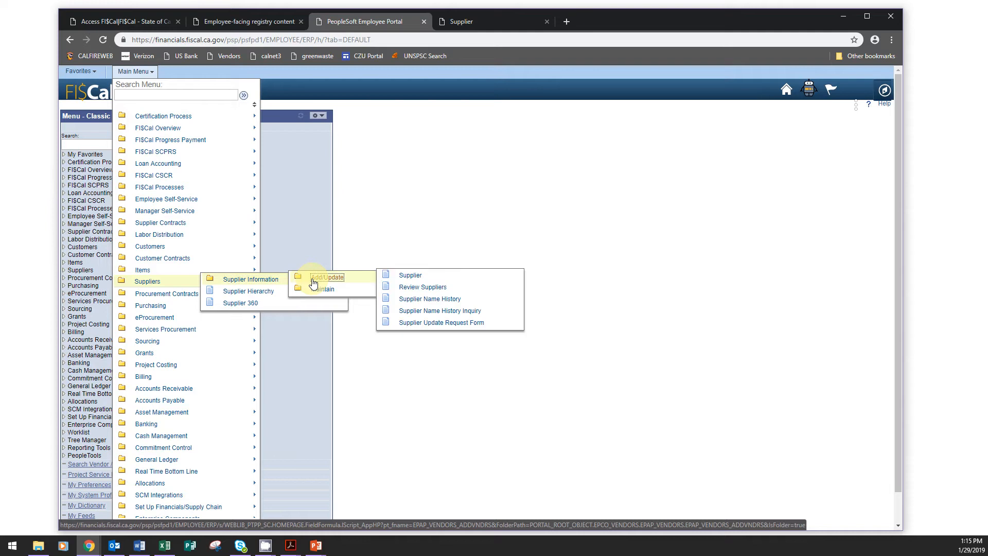
{"action": "left_click", "coordinate": [446, 324]}
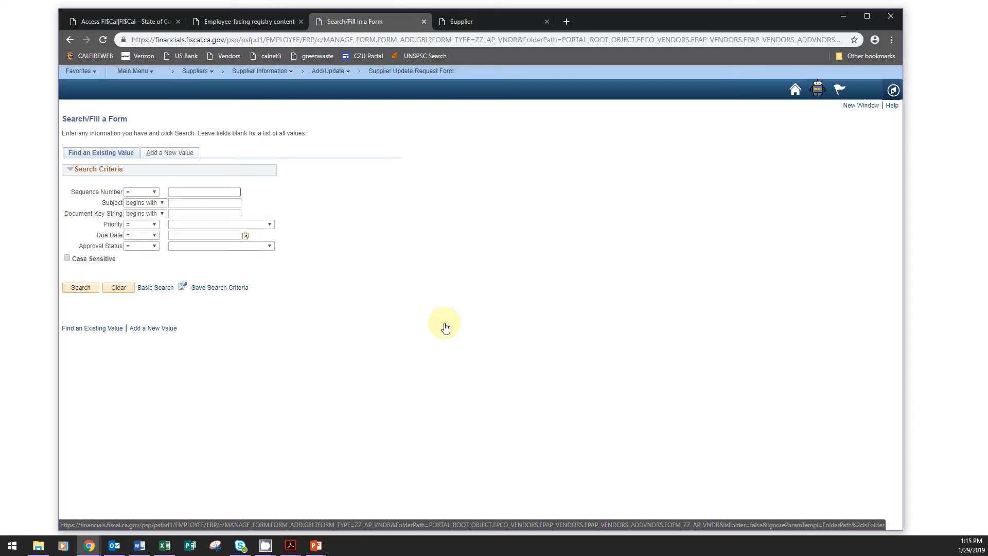
{"action": "left_click", "coordinate": [180, 153]}
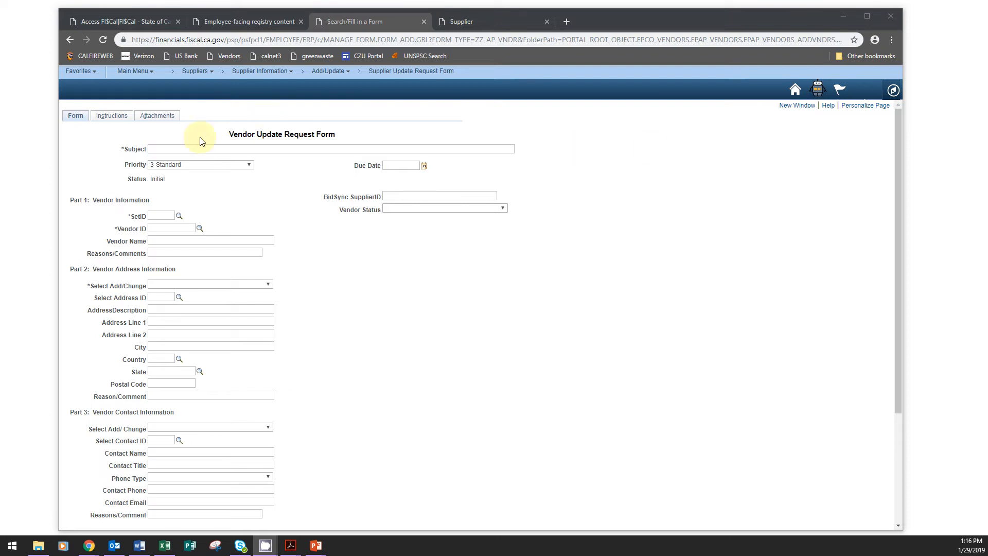
Set the request's subject to "adding new address and STD-204 to make supplier open for ordering".
{"action": "left_click", "coordinate": [223, 149]}
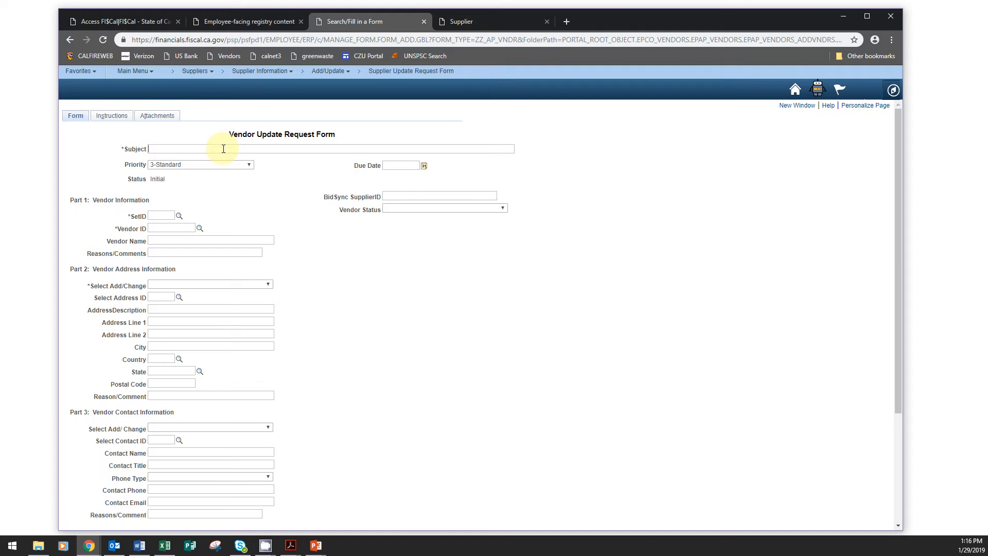
{"action": "type", "text": "adding new address and STD-204 to make supplier open for ordering"}
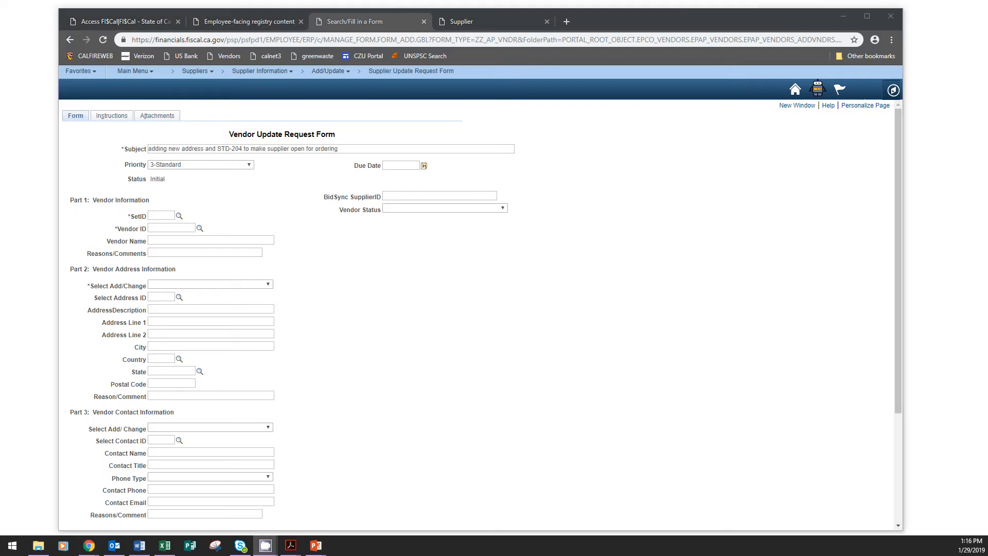
Fill in the vendor information with SetID STATE, the vendor ID and the vendor name Pacific States Petroleum.
{"action": "left_click", "coordinate": [166, 216]}
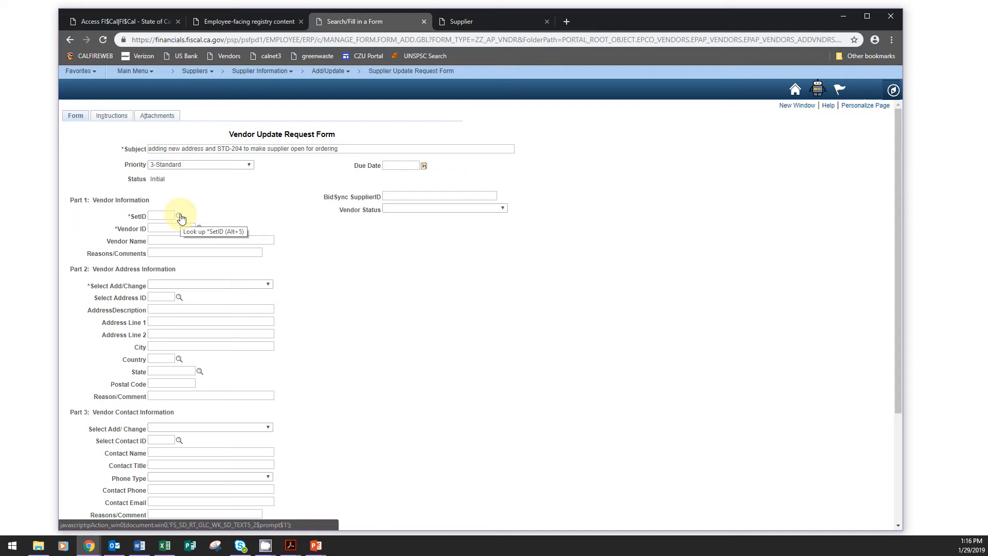
{"action": "type", "text": "STATE"}
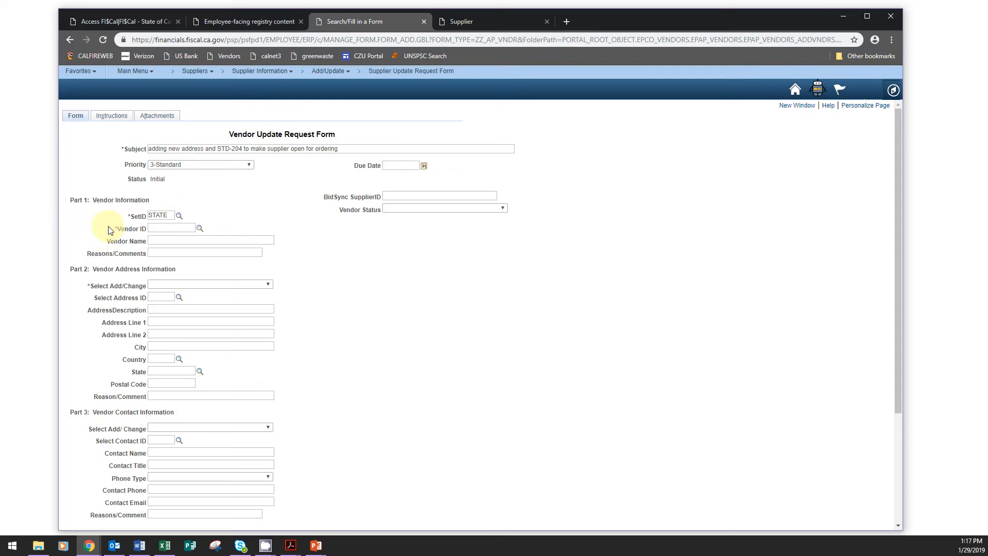
{"action": "left_click", "coordinate": [166, 229]}
{"action": "key", "text": "ctrl+v"}
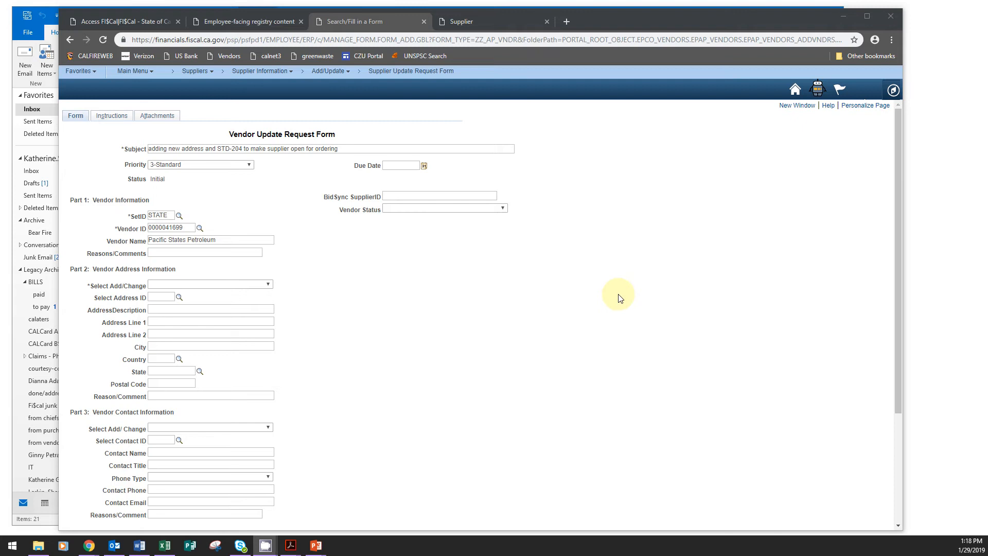
Review the address change options, and check the approval status, open-for-ordering setting and address on the supplier record.
{"action": "left_click", "coordinate": [214, 284]}
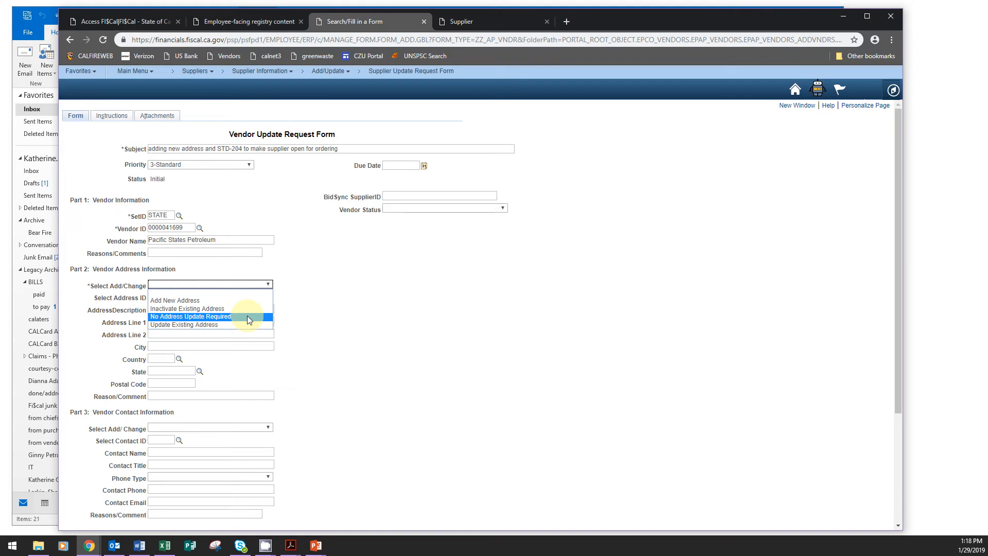
{"action": "left_click", "coordinate": [386, 296]}
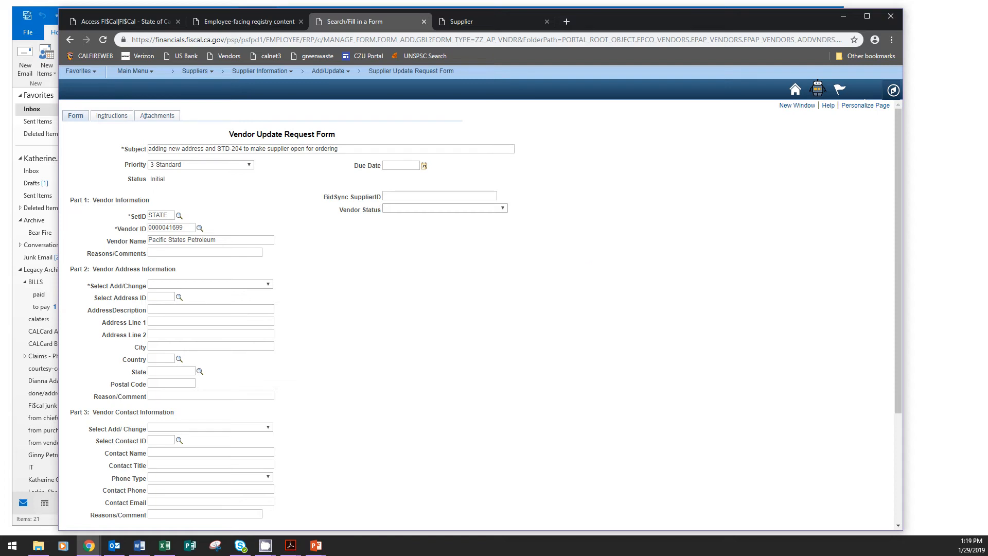
{"action": "key", "text": "ctrl+Tab"}
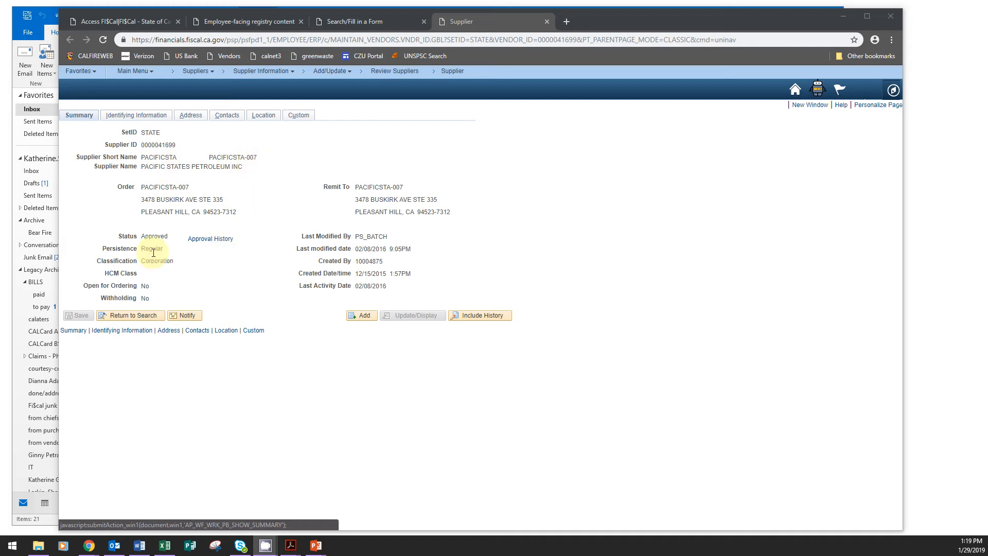
{"action": "left_click_drag", "start_coordinate": [119, 237], "coordinate": [168, 237]}
{"action": "left_click", "coordinate": [196, 284]}
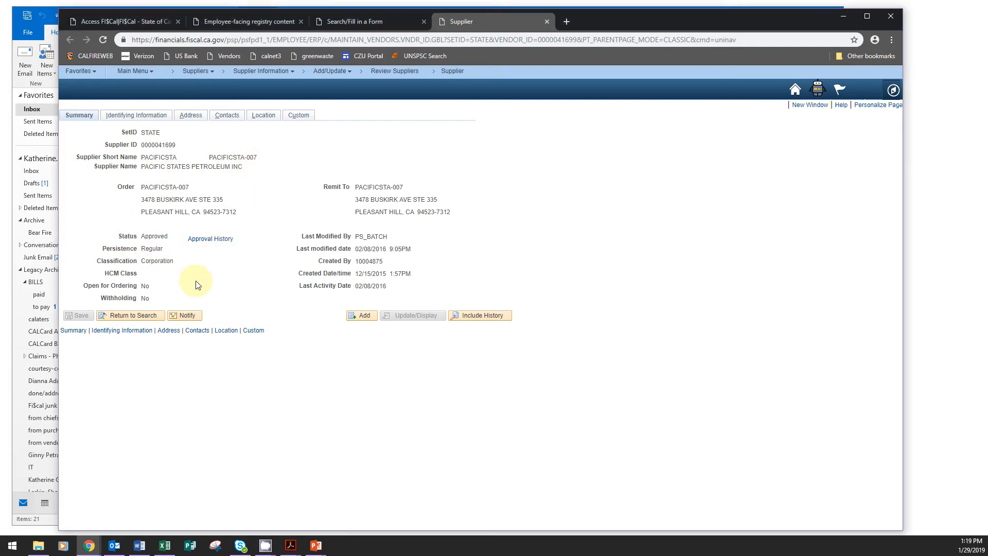
{"action": "left_click_drag", "start_coordinate": [135, 286], "coordinate": [155, 286]}
{"action": "left_click", "coordinate": [154, 286]}
{"action": "left_click", "coordinate": [190, 115]}
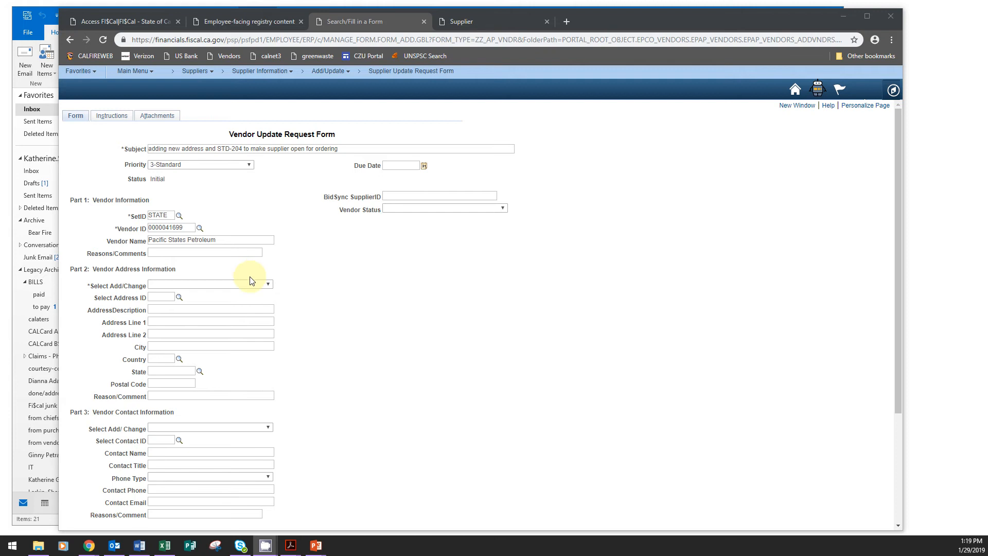
Select Add New Address and fill in the vendor's address with description "business" and reason "address from STD-204".
{"action": "left_click", "coordinate": [251, 287]}
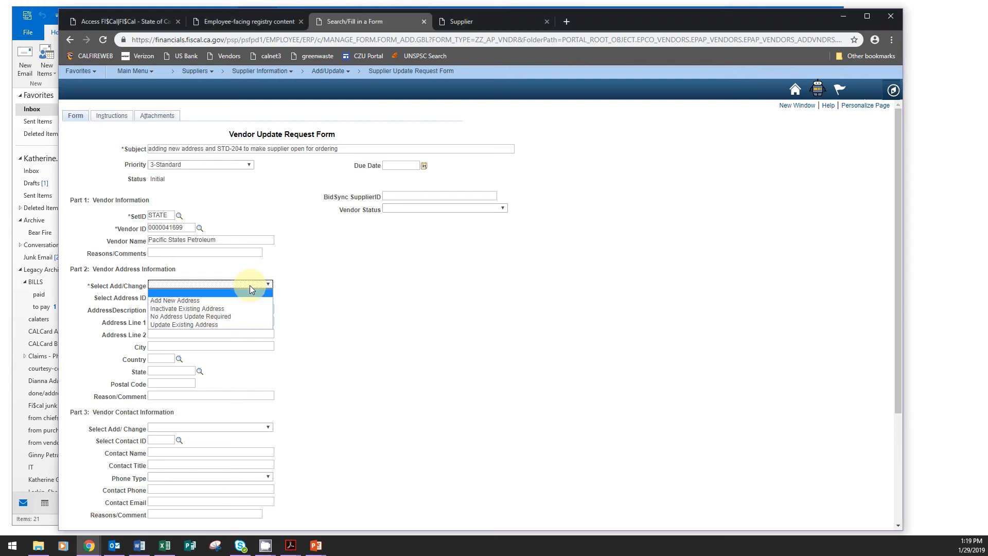
{"action": "left_click", "coordinate": [203, 301]}
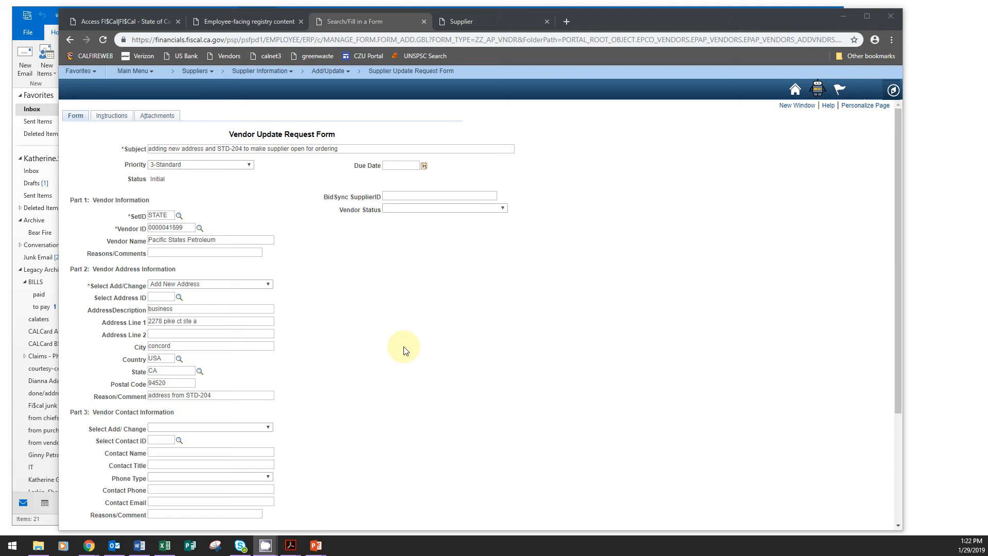
Review the address change options and look up the vendor's address IDs, comparing them with the address details on the supplier record.
{"action": "left_click", "coordinate": [202, 286]}
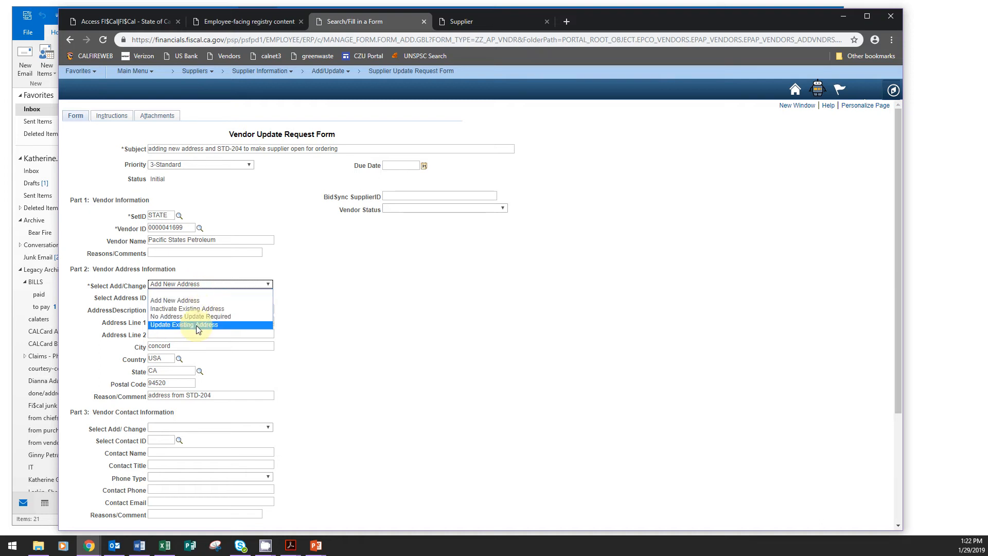
{"action": "left_click", "coordinate": [434, 343]}
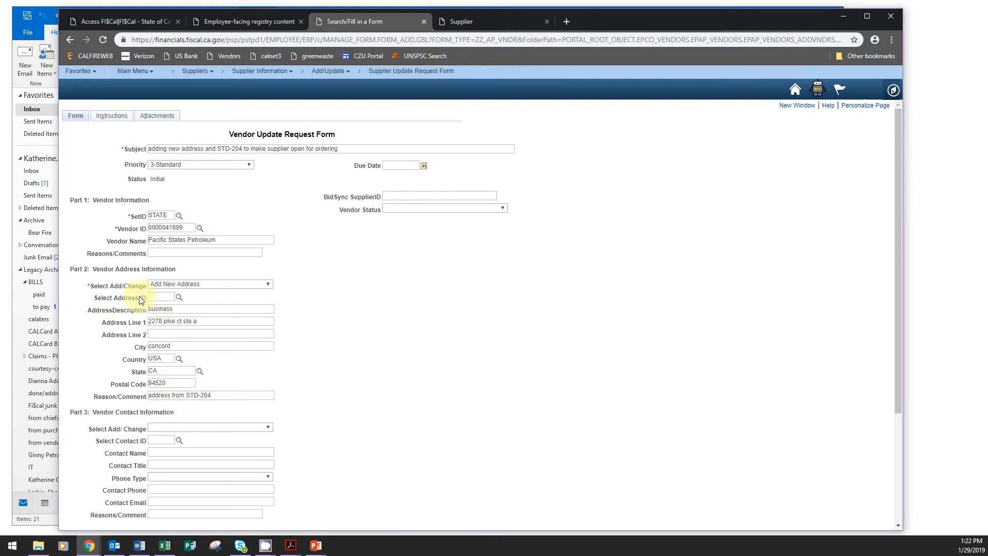
{"action": "left_click", "coordinate": [180, 298]}
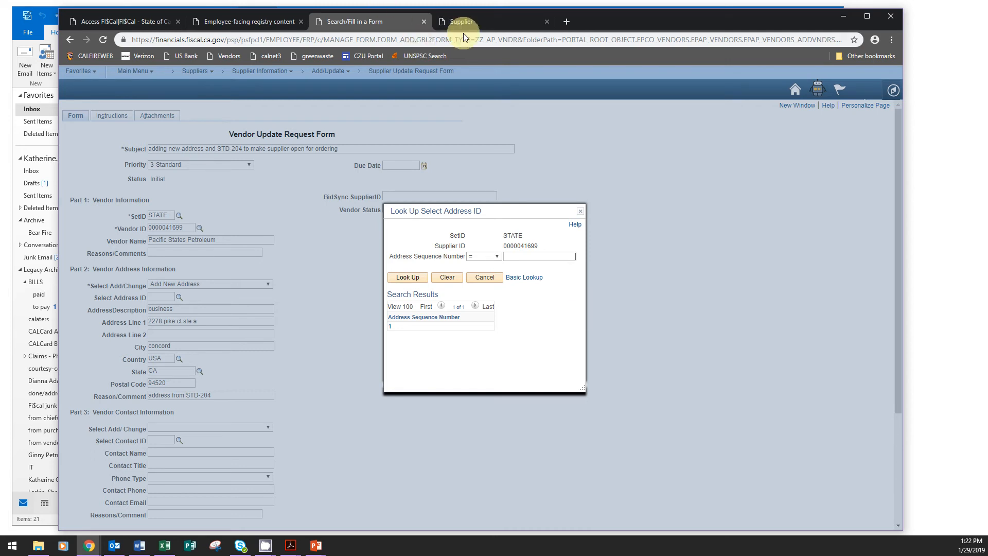
{"action": "left_click", "coordinate": [484, 23]}
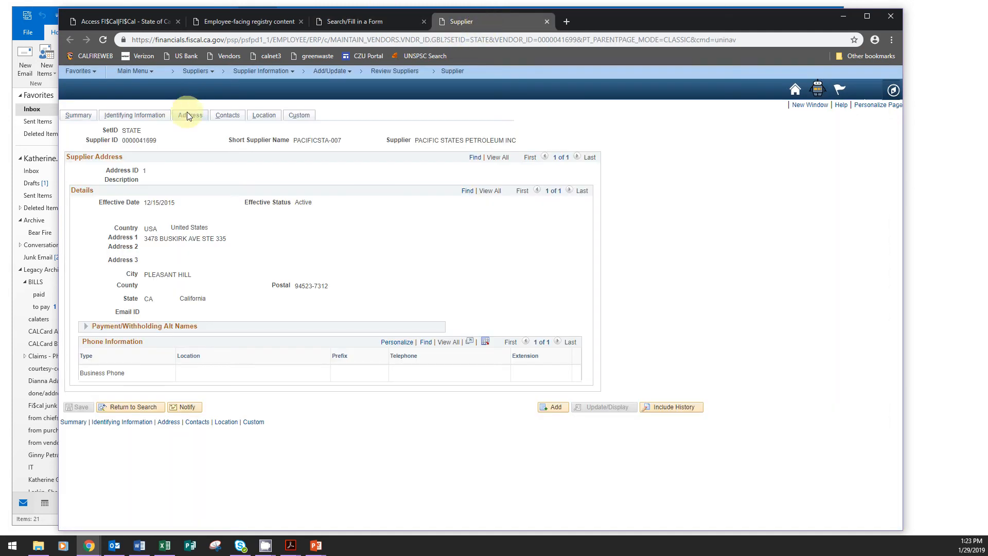
{"action": "double_click", "coordinate": [547, 191]}
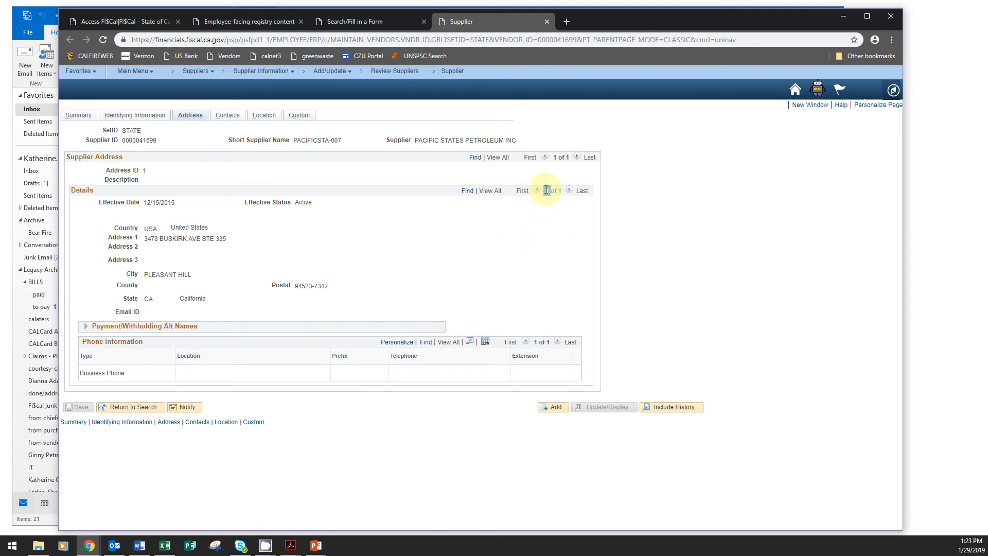
{"action": "left_click", "coordinate": [335, 21]}
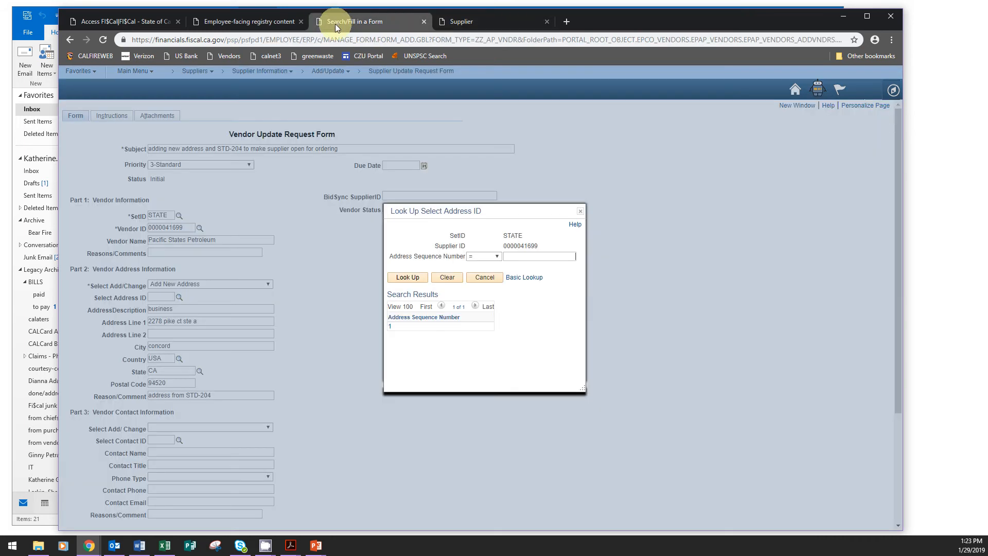
{"action": "left_click", "coordinate": [580, 211]}
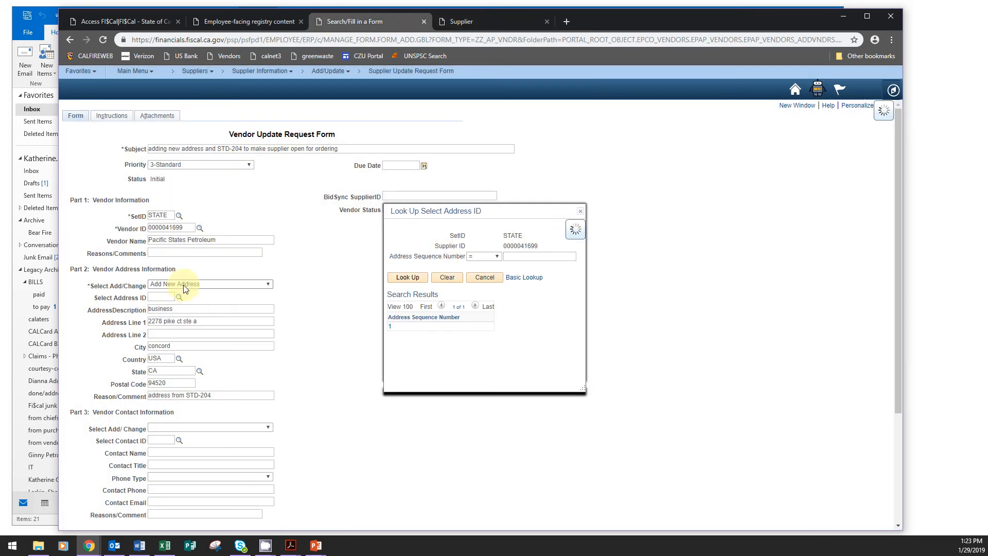
{"action": "left_click", "coordinate": [167, 296]}
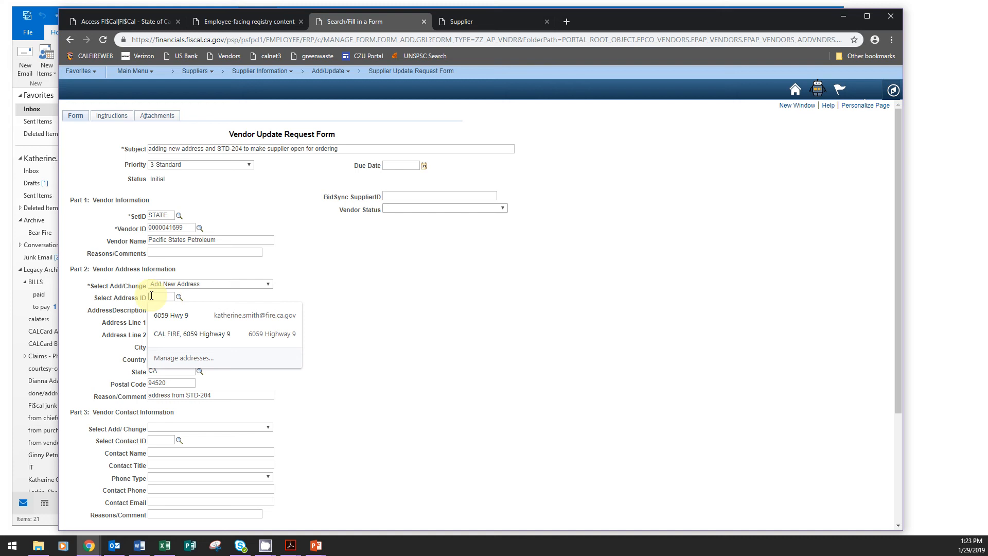
{"action": "left_click", "coordinate": [507, 301]}
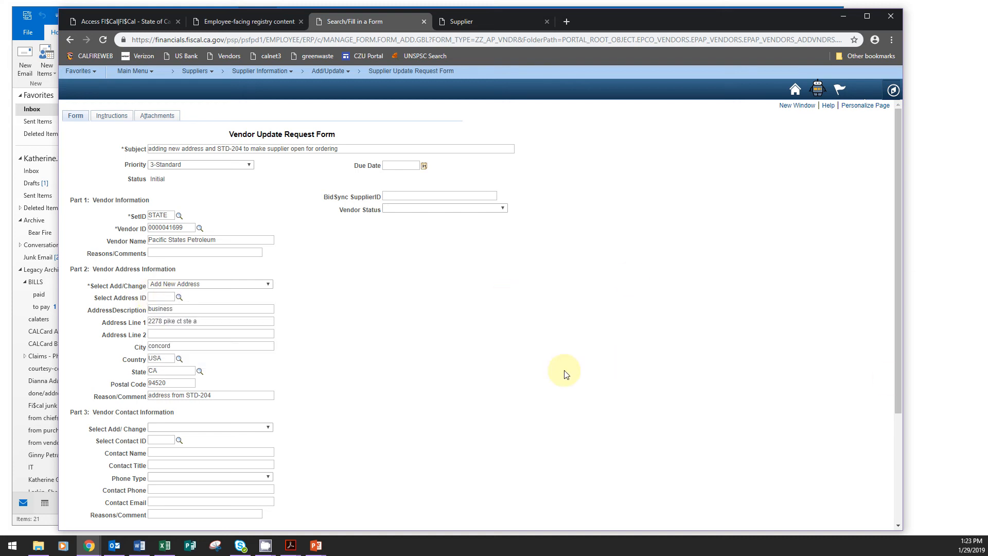
Set the vendor contact change to No Contact Update Required.
{"action": "scroll", "coordinate": [561, 375], "scroll_direction": "down", "scroll_amount": 1}
{"action": "scroll", "coordinate": [561, 375], "scroll_direction": "down", "scroll_amount": 3}
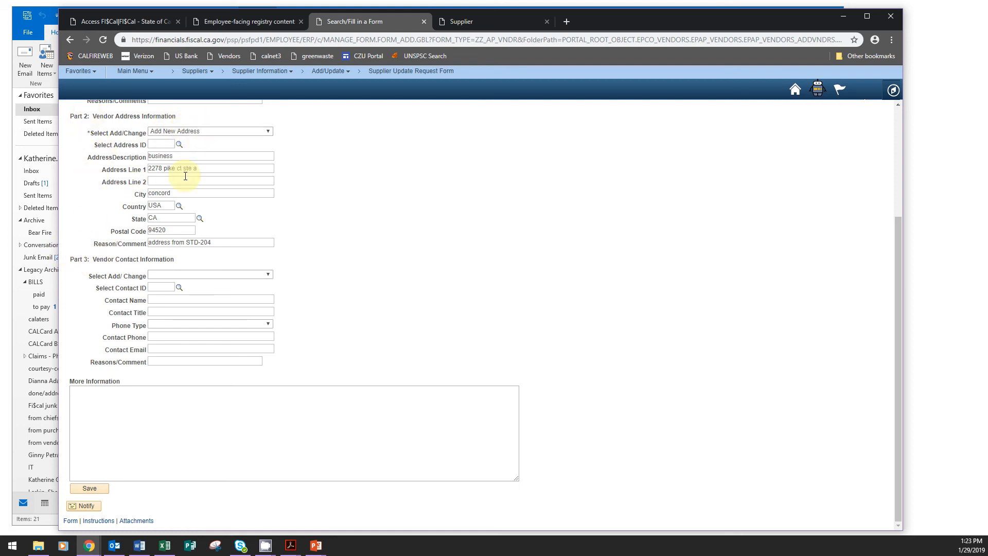
{"action": "left_click", "coordinate": [239, 276]}
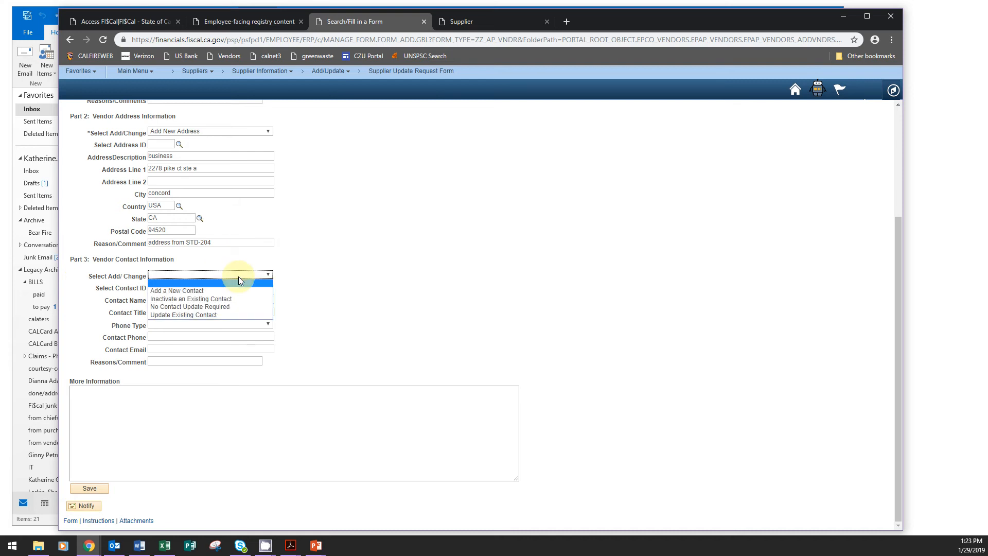
{"action": "left_click", "coordinate": [186, 307]}
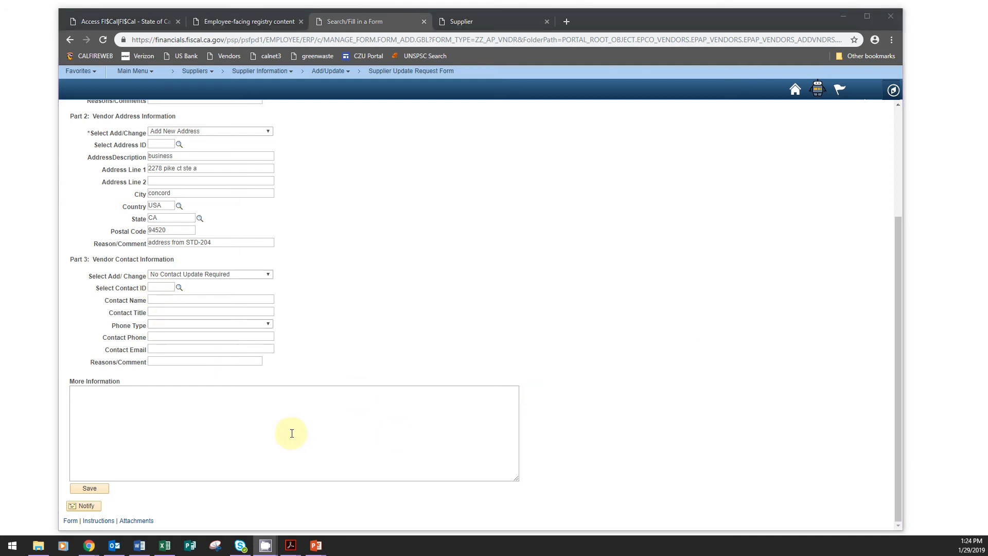
{"action": "left_click", "coordinate": [89, 394]}
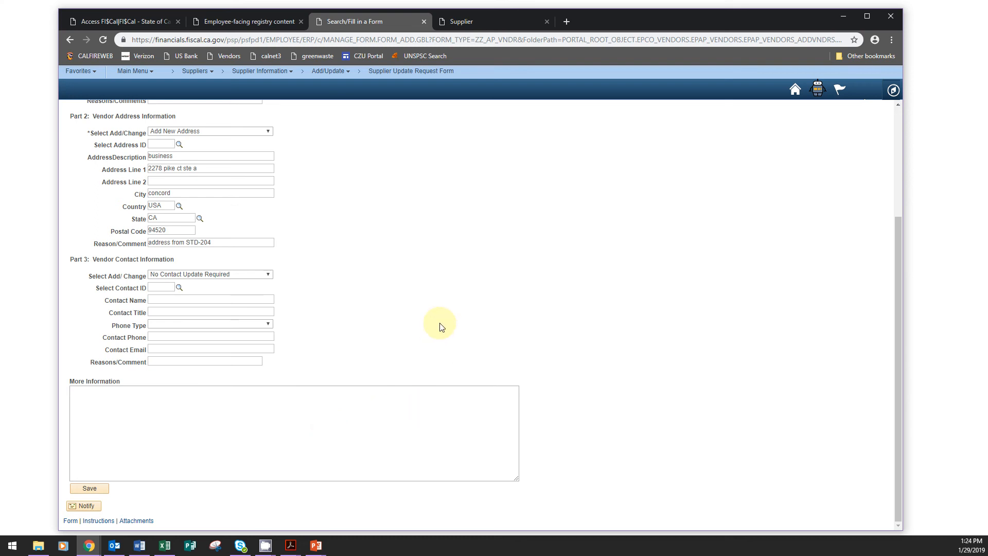
Upload pacific-states-petro-204.pdf from the 204s-C14s folder as the form's attachment, with the description "STD-204 for Pacific States Pet".
{"action": "scroll", "coordinate": [441, 328], "scroll_direction": "up", "scroll_amount": 3}
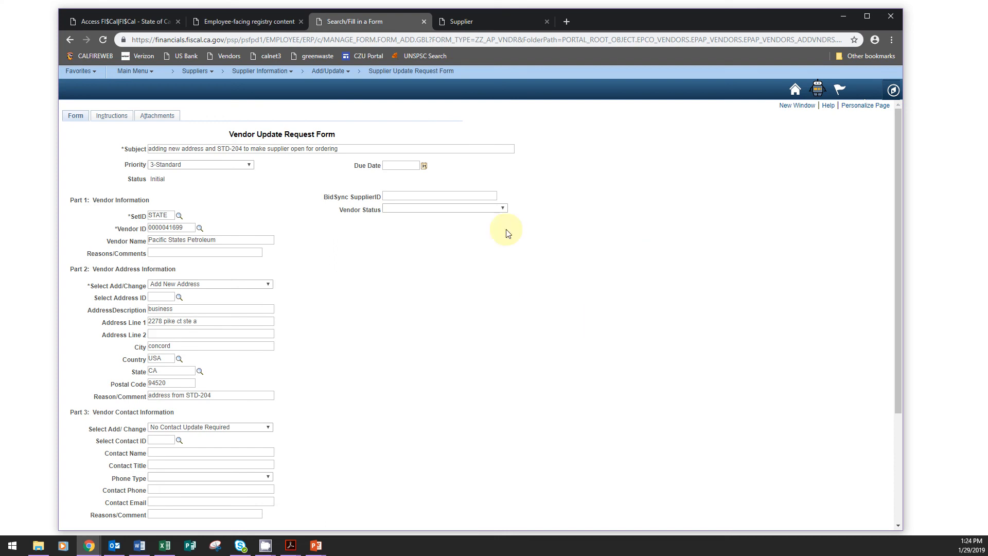
{"action": "left_click", "coordinate": [164, 118]}
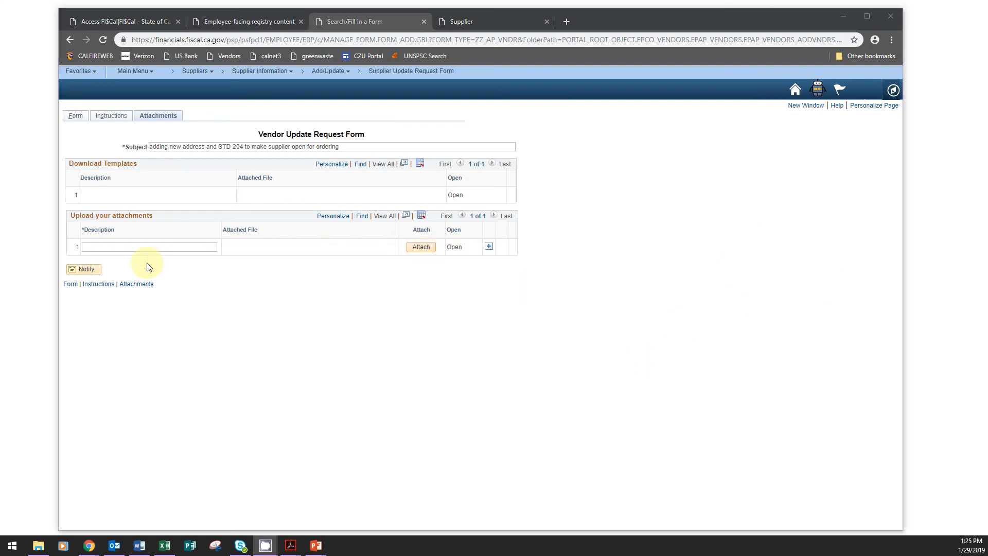
{"action": "left_click", "coordinate": [157, 248]}
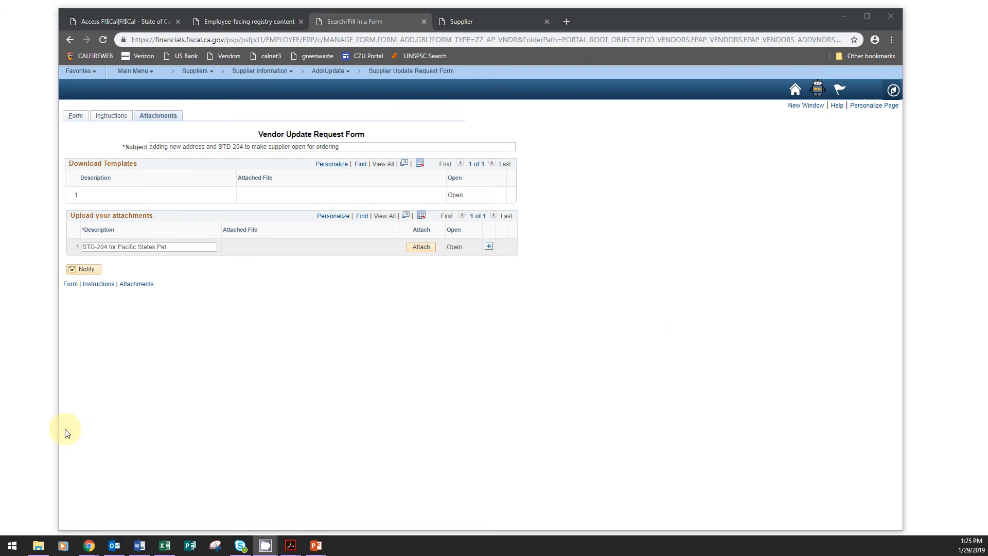
{"action": "left_click", "coordinate": [172, 246]}
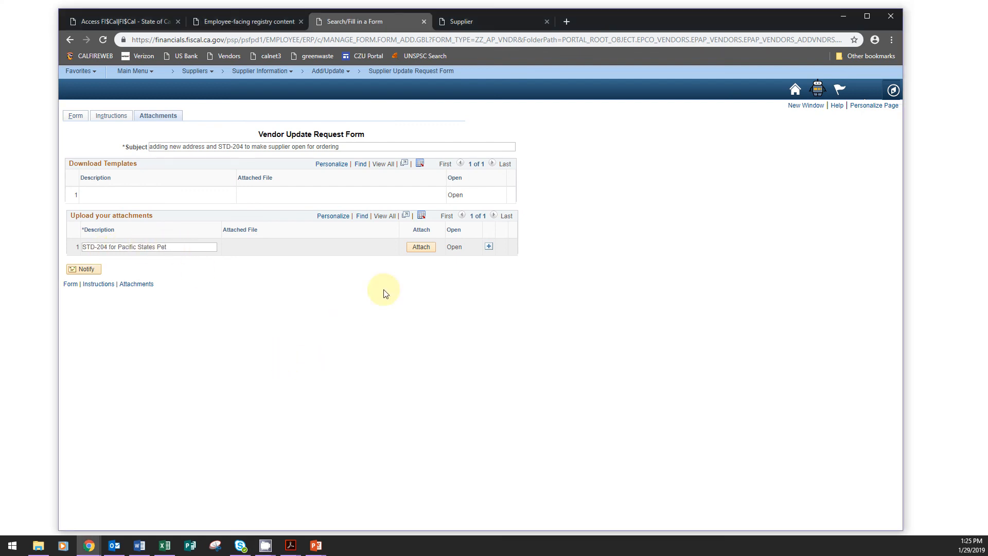
{"action": "left_click", "coordinate": [421, 248]}
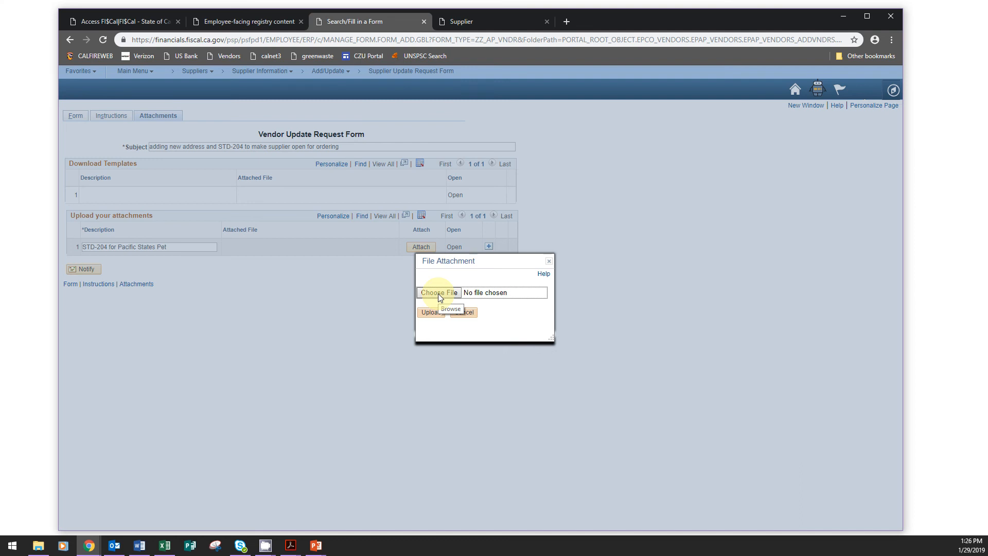
{"action": "left_click", "coordinate": [439, 296]}
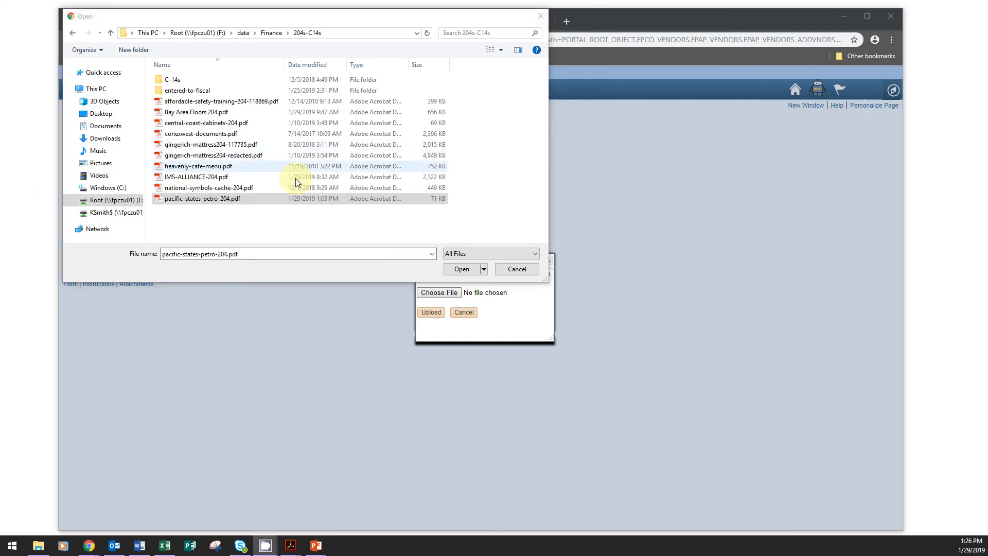
{"action": "left_click", "coordinate": [463, 269]}
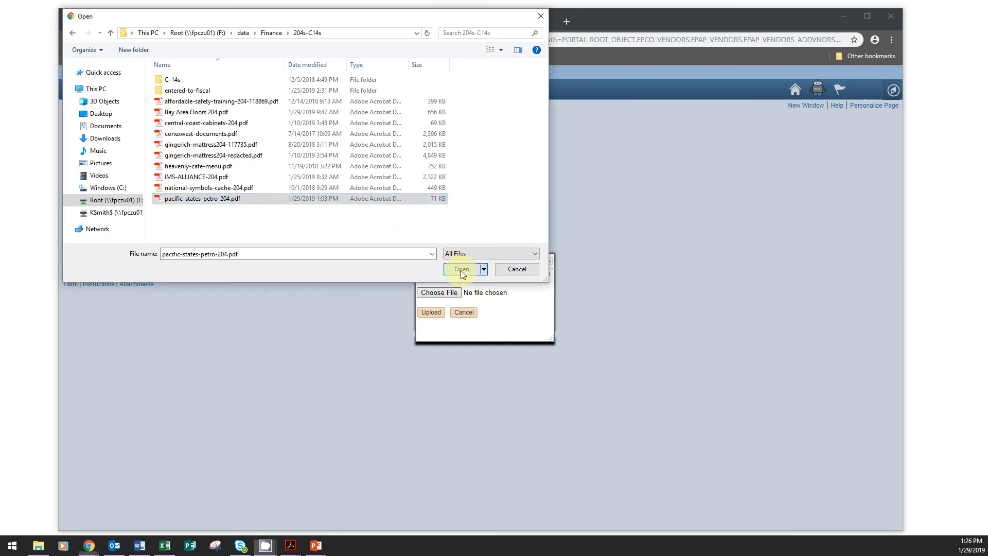
{"action": "left_click", "coordinate": [431, 315]}
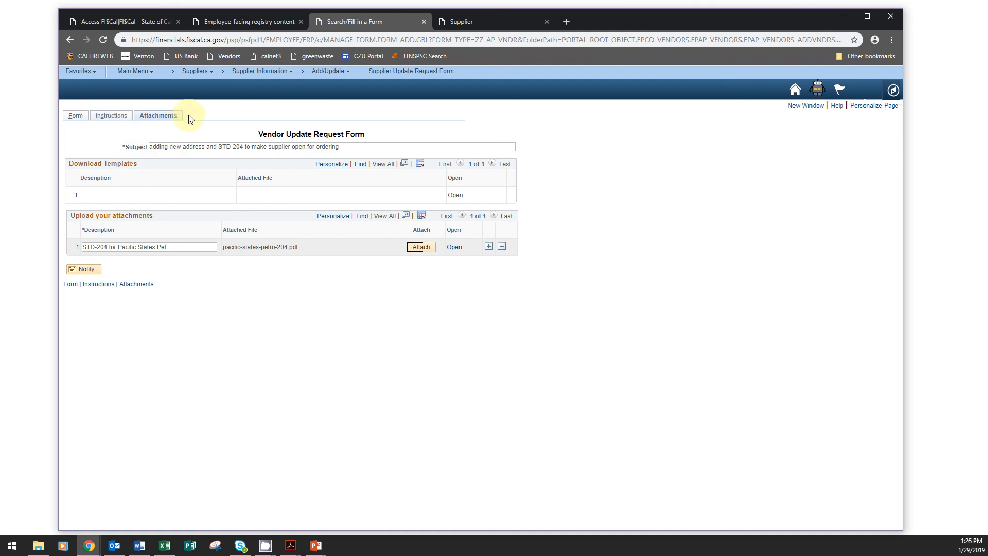
Check the form's instructions, and explain under More Information that the STD-204 is attached and the new address is added to open the supplier for ordering.
{"action": "left_click", "coordinate": [112, 118]}
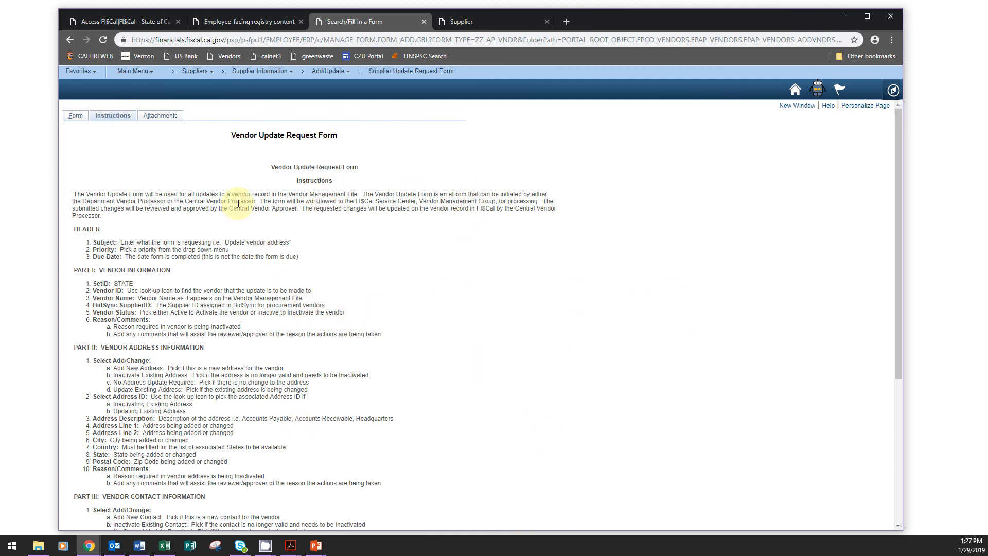
{"action": "left_click", "coordinate": [76, 118]}
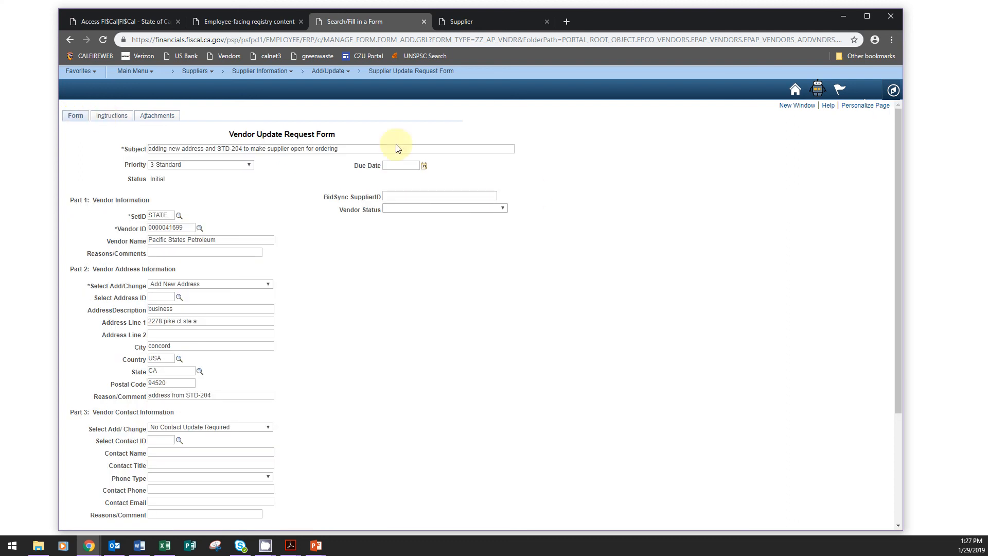
{"action": "scroll", "coordinate": [714, 314], "scroll_direction": "down", "scroll_amount": 3}
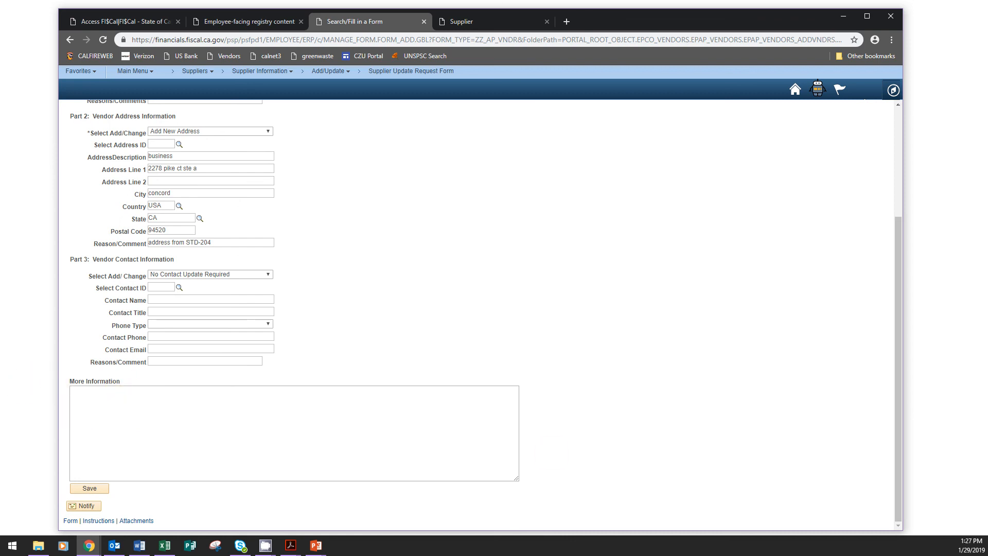
{"action": "type", "text": "Supplier was approved in Fi$Cal without a STD-204. STD-204 is attached to this SURF. Additionally, the address on the STD-204 and invoices used to pay this supplier do not match the supplier record, so this SURF is adding the new address. I hope this will make this supplier open for ordering so I may do business with them."}
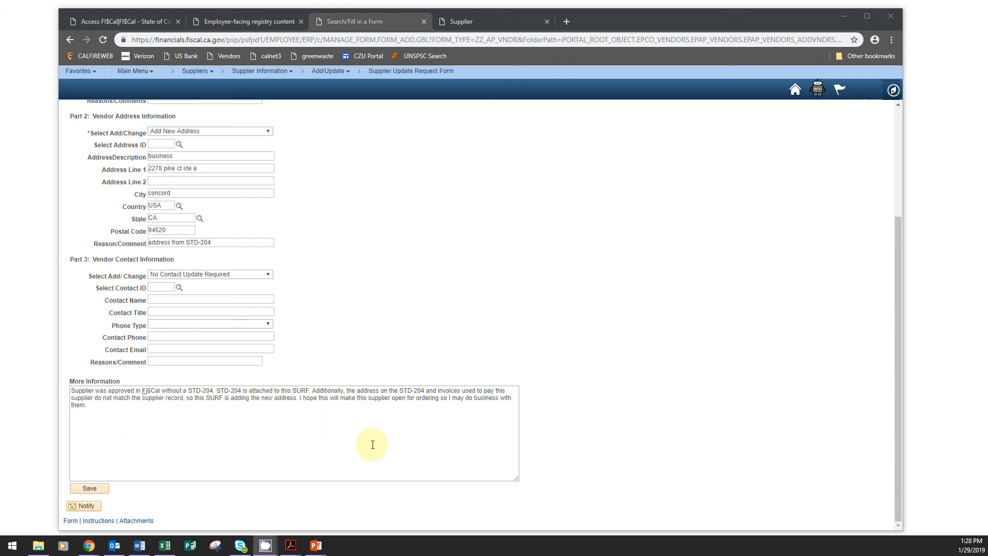
Save the completed Vendor Update Request Form and submit it for approval.
{"action": "left_click", "coordinate": [98, 492]}
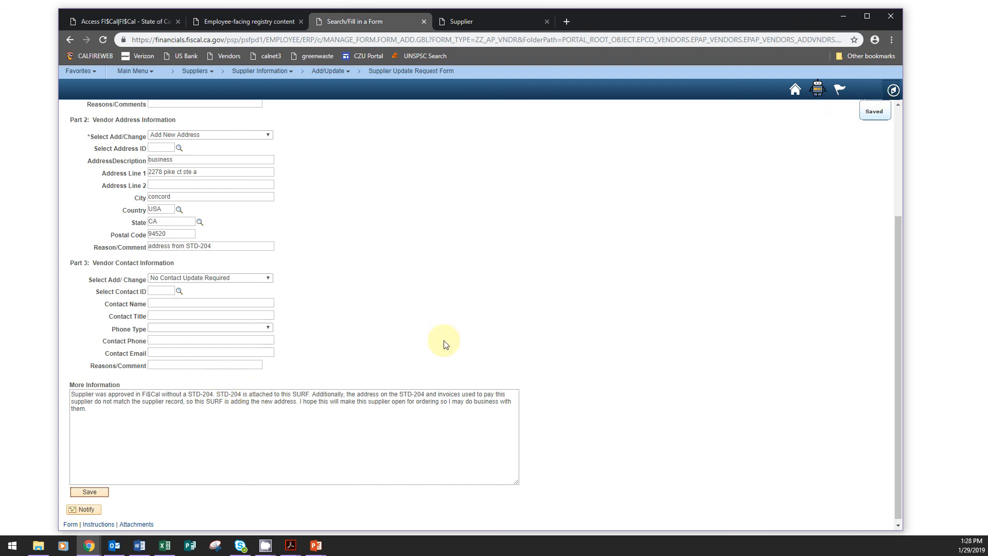
{"action": "scroll", "coordinate": [538, 275], "scroll_direction": "up", "scroll_amount": 3}
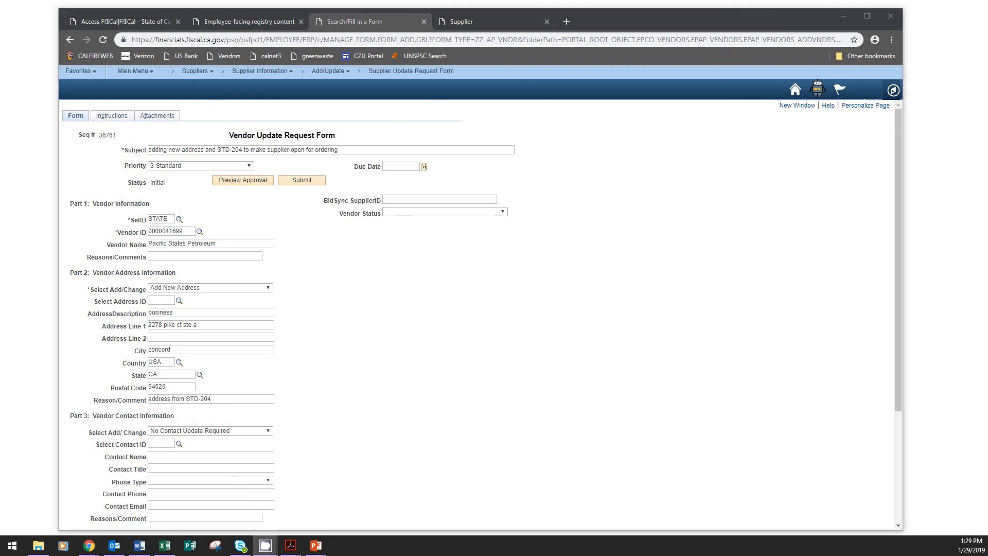
{"action": "left_click", "coordinate": [306, 180]}
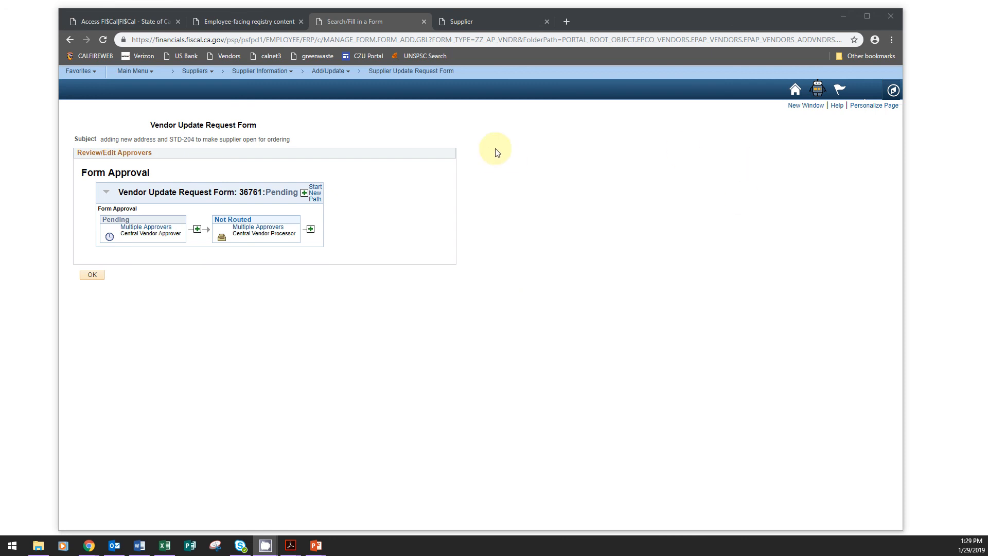
Search the existing Supplier Update Request Forms for the submitted request by its sequence number.
{"action": "left_click", "coordinate": [322, 74]}
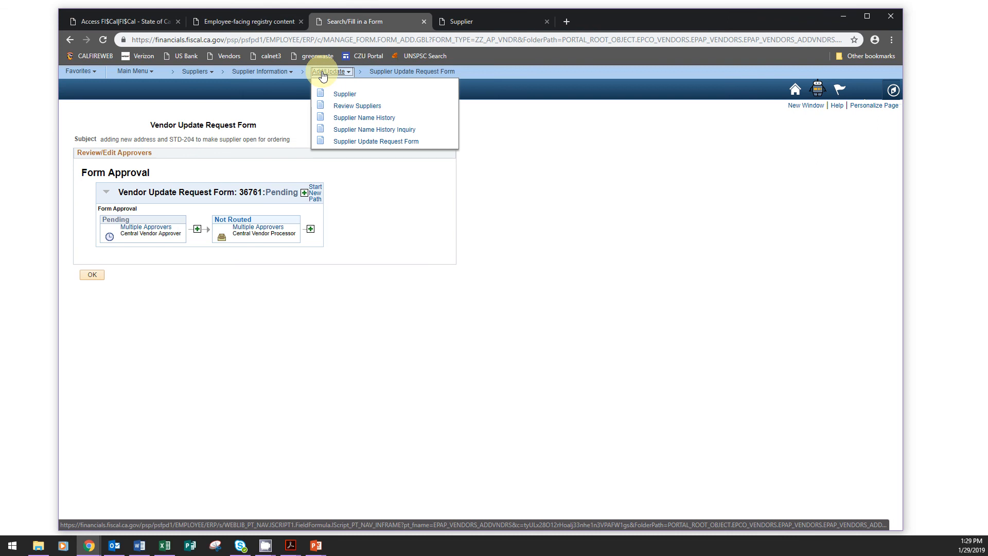
{"action": "left_click", "coordinate": [358, 144]}
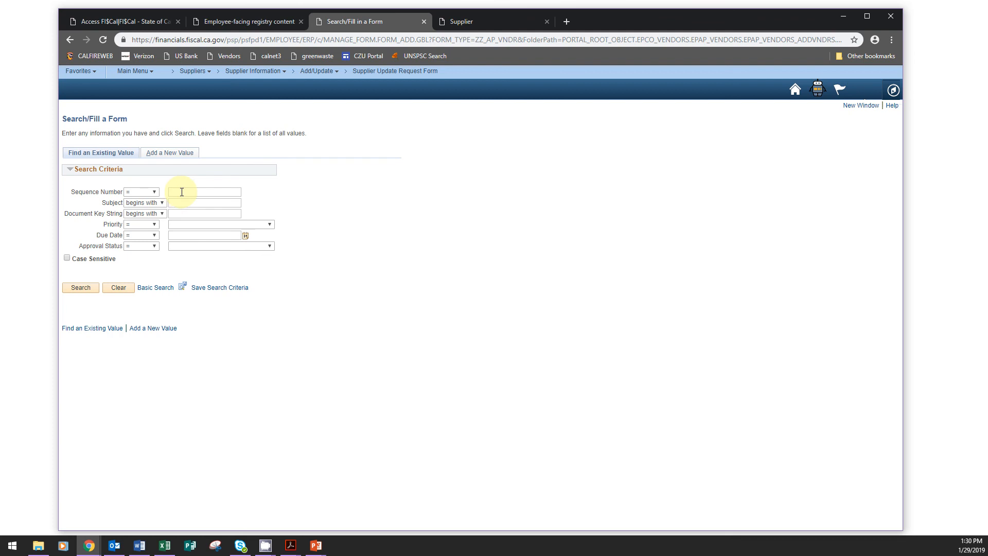
{"action": "type", "text": "61"}
{"action": "left_click", "coordinate": [73, 293]}
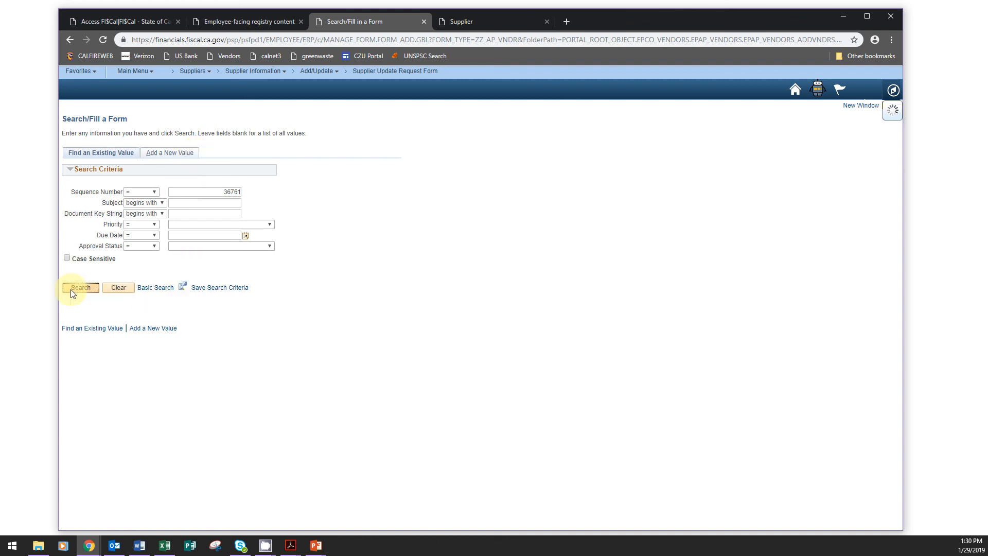